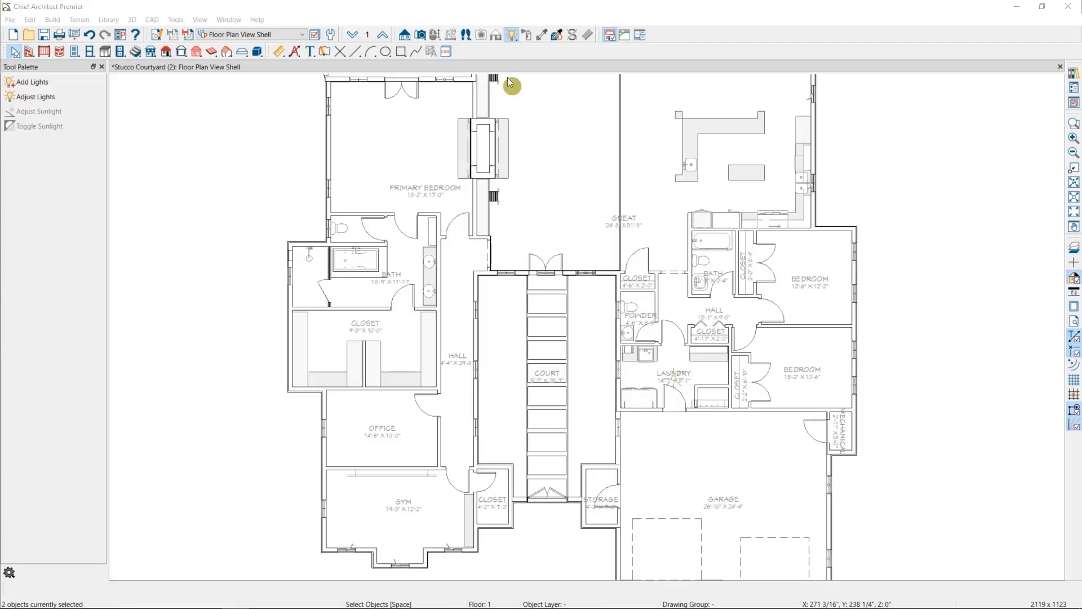
# Step: Place a full camera aimed across the gym and render it with Physically Based (Ray Trace)
pyautogui.click(419, 34)
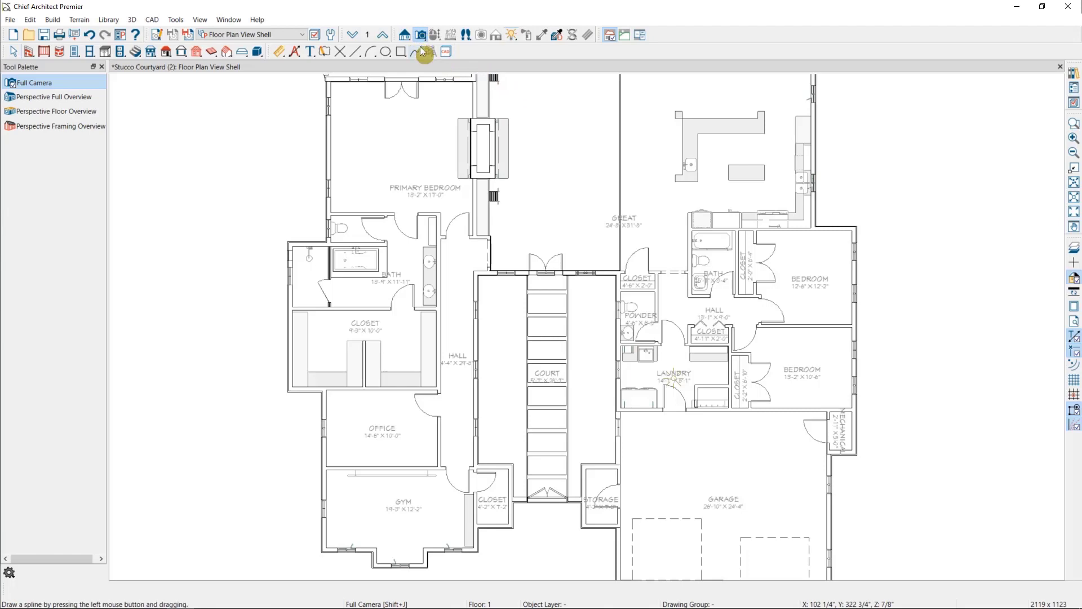
pyautogui.moveTo(337, 493); pyautogui.dragTo(395, 532)
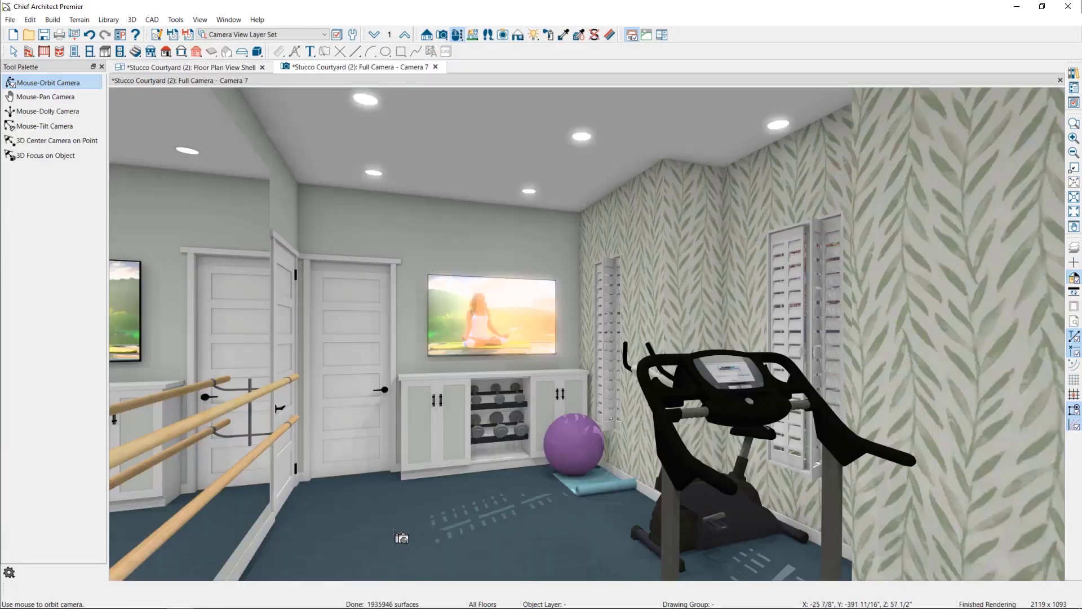
pyautogui.click(517, 38)
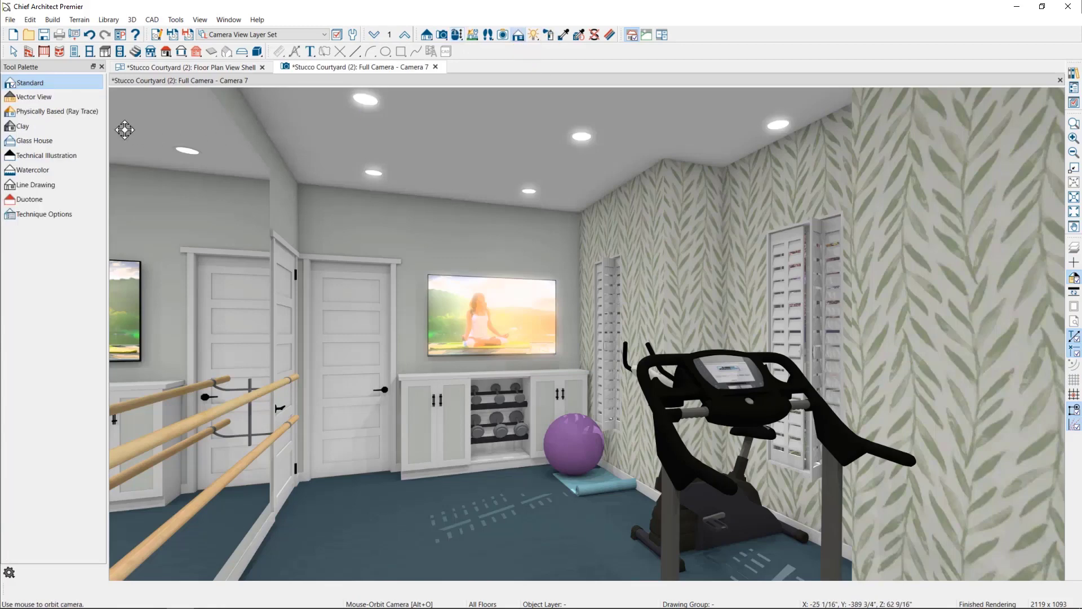
pyautogui.click(71, 117)
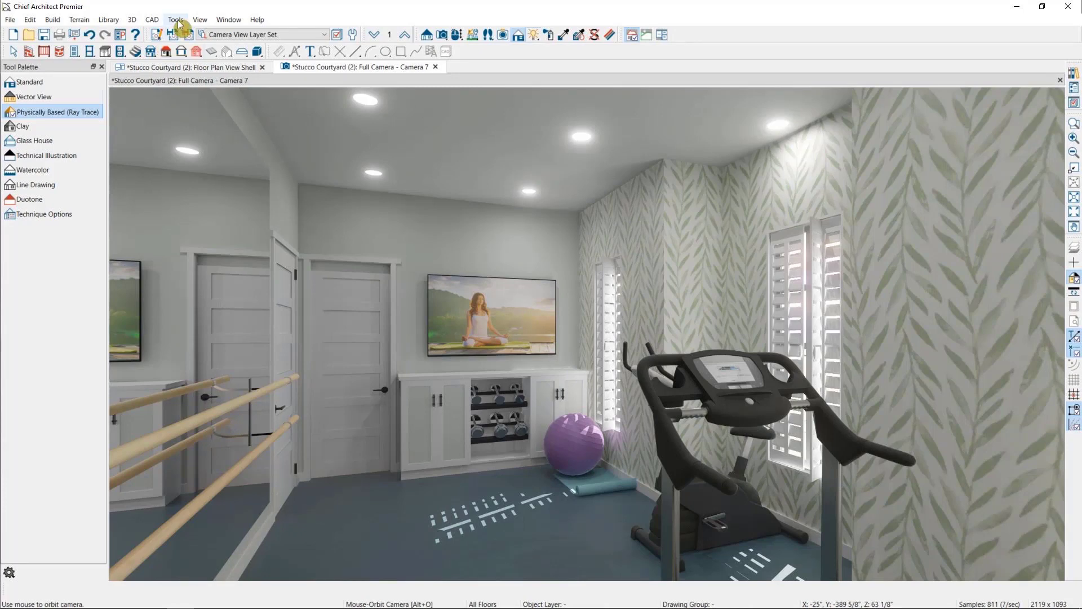
# Step: In Camera 7's Full Camera Specification, check Saved and rename it GYM CAMERA
pyautogui.click(175, 19)
pyautogui.moveTo(208, 59)
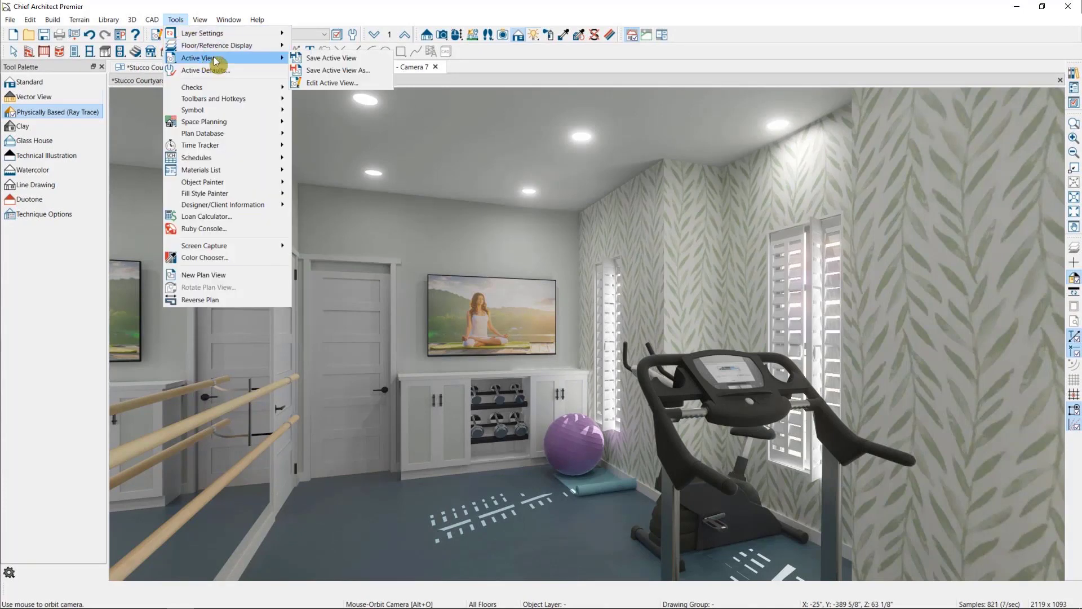
pyautogui.click(368, 85)
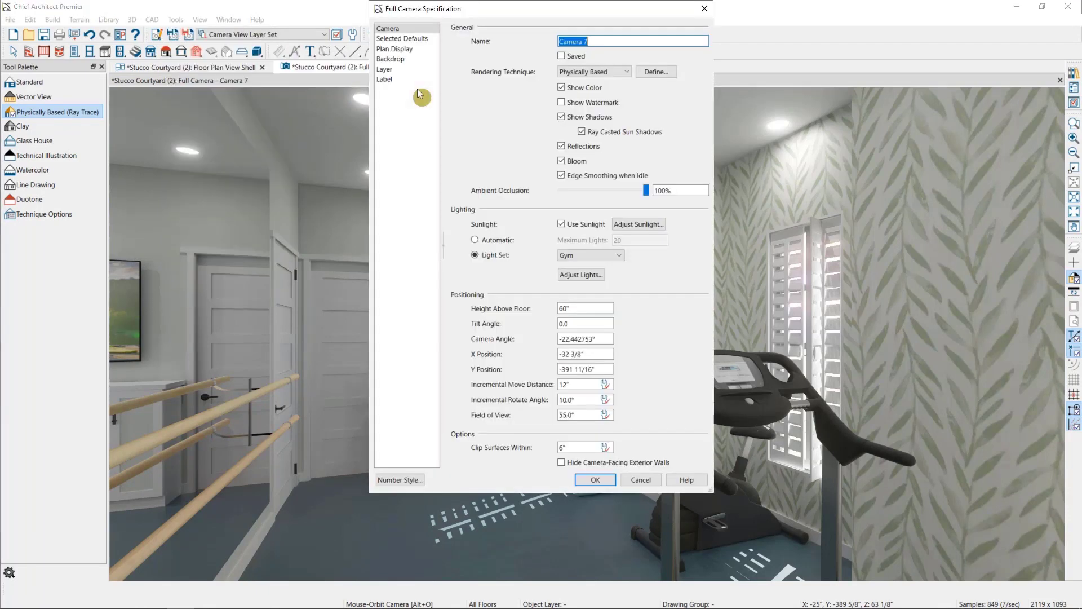
pyautogui.click(570, 56)
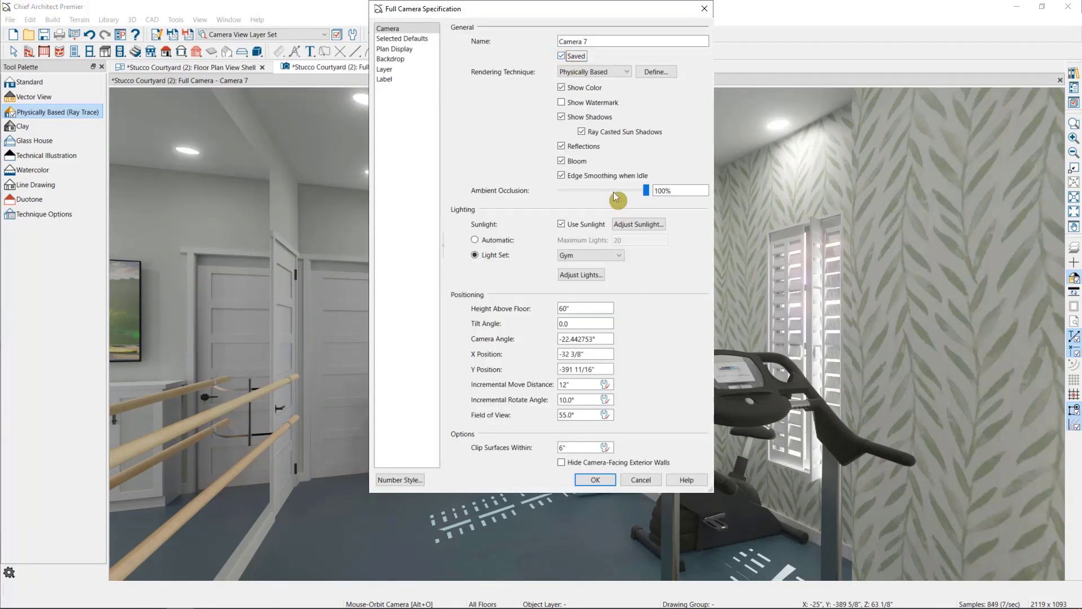
pyautogui.tripleClick(575, 42)
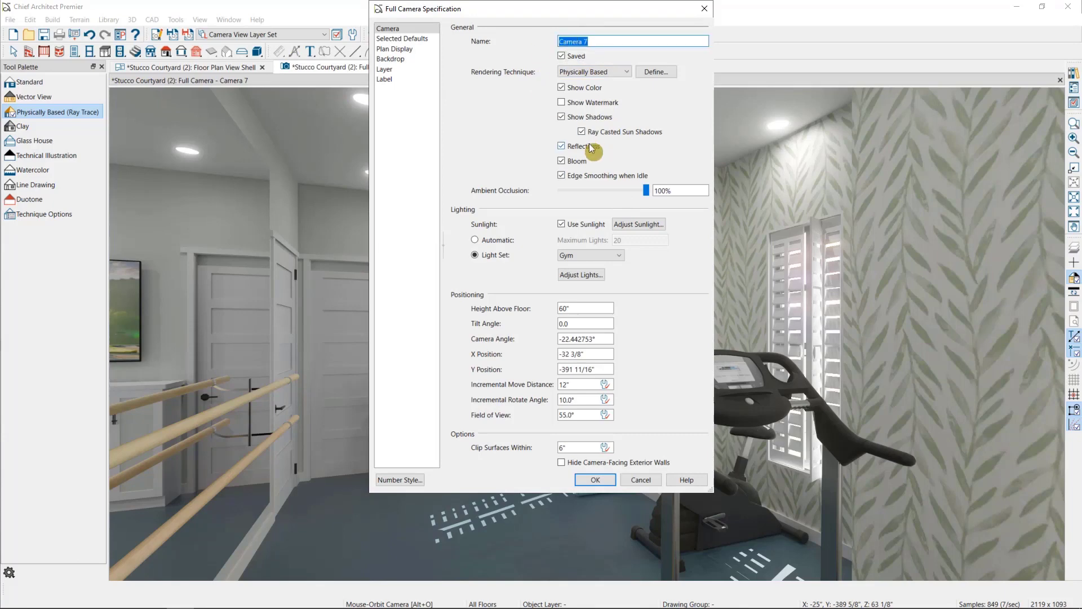
pyautogui.write('GYM CAMERA')
# Step: Review the River's Edge backdrop and apply the GYM CAMERA specification
pyautogui.click(407, 60)
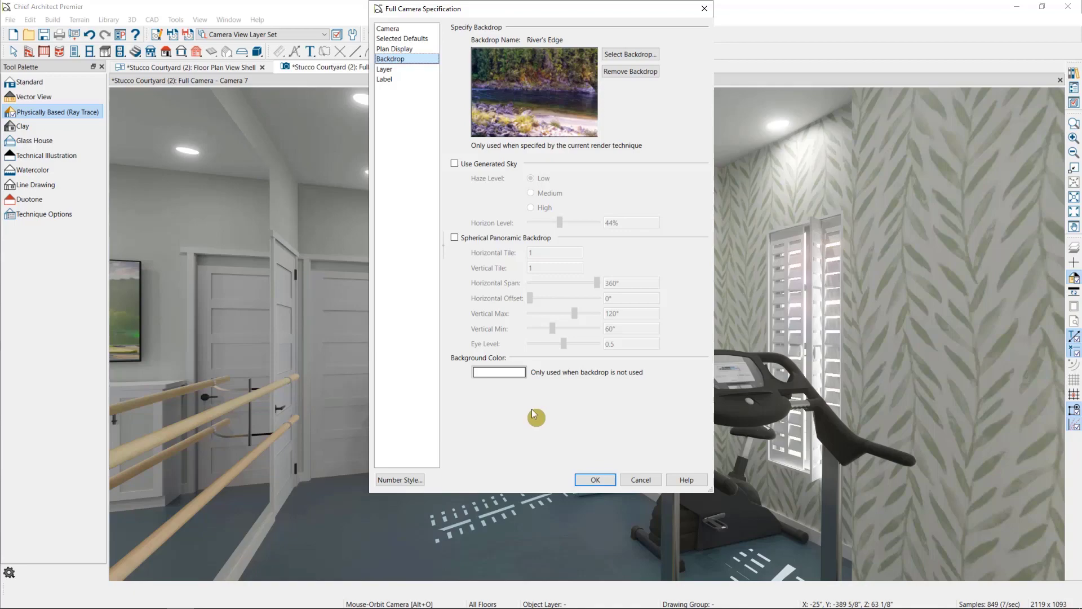
pyautogui.click(598, 478)
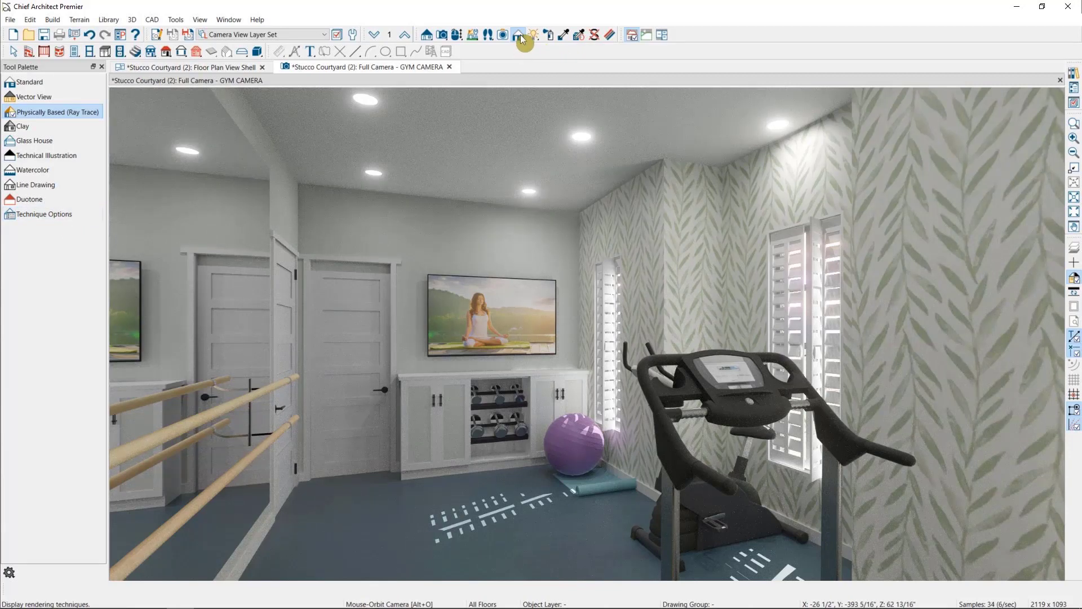
# Step: In Technique Options, lower Camera Exposure from 0.35 to 0.3253
pyautogui.click(47, 214)
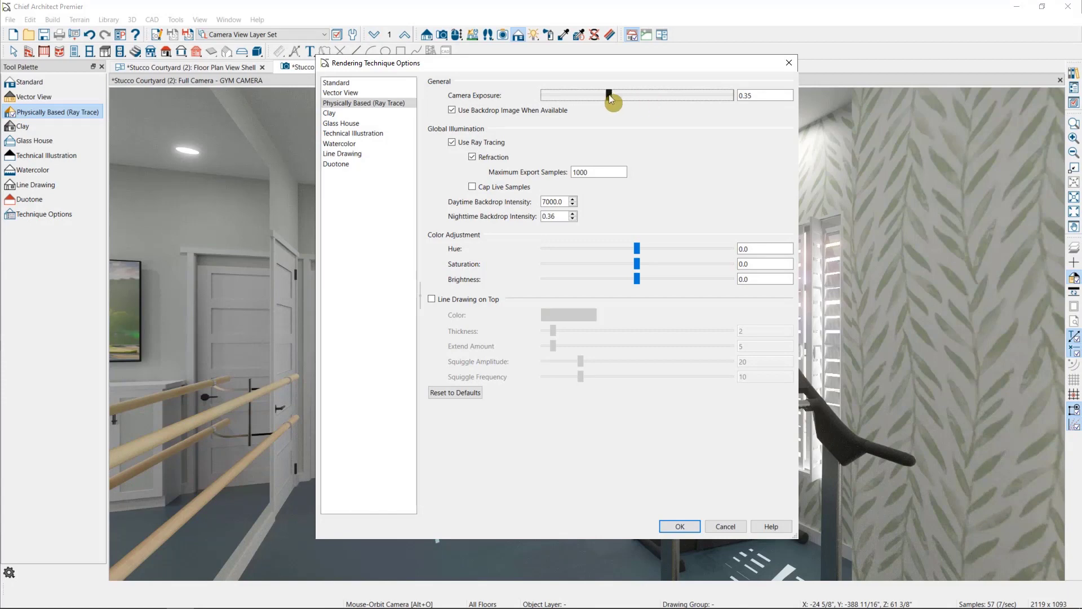
pyautogui.click(671, 94)
pyautogui.moveTo(614, 98)
pyautogui.mouseDown()
pyautogui.moveTo(585, 96)
pyautogui.moveTo(606, 95)
pyautogui.mouseUp()
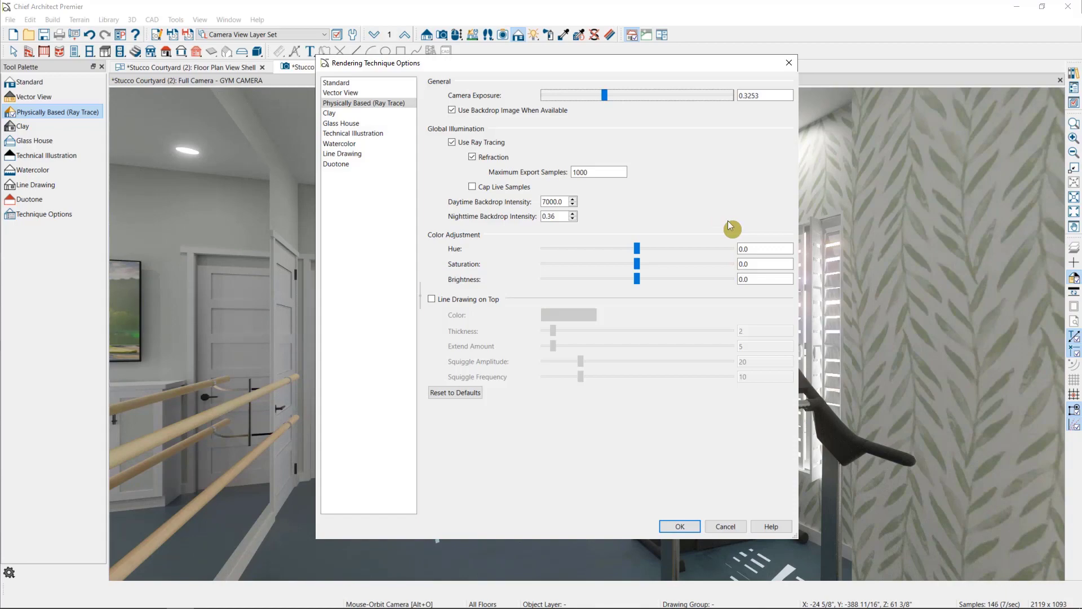
pyautogui.click(592, 176)
# Step: Set Daytime Backdrop Intensity to 500
pyautogui.press('Tab')
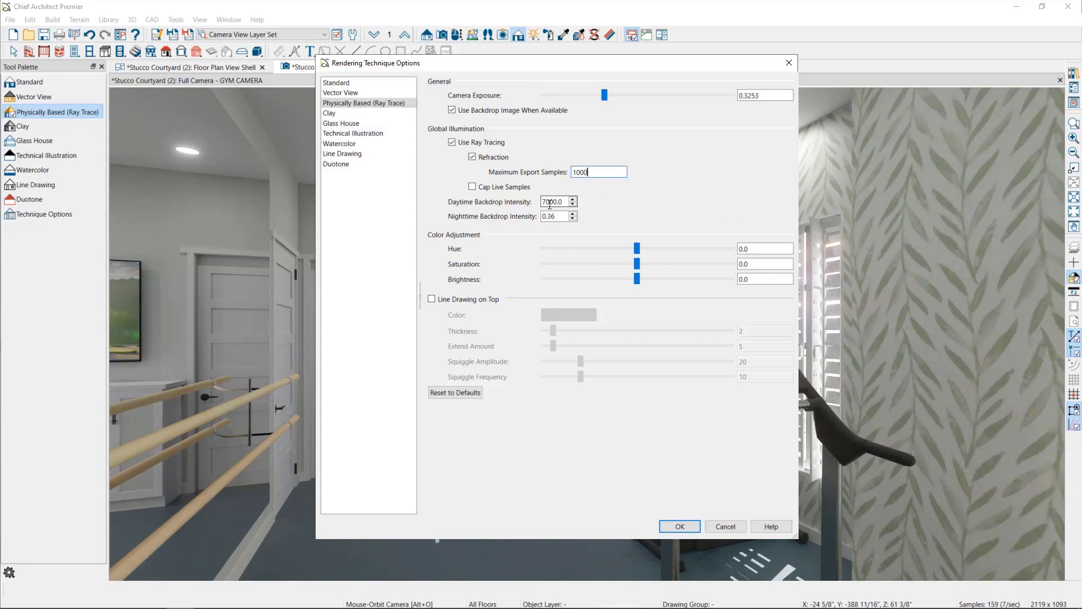
pyautogui.write('500')
pyautogui.press('Tab')
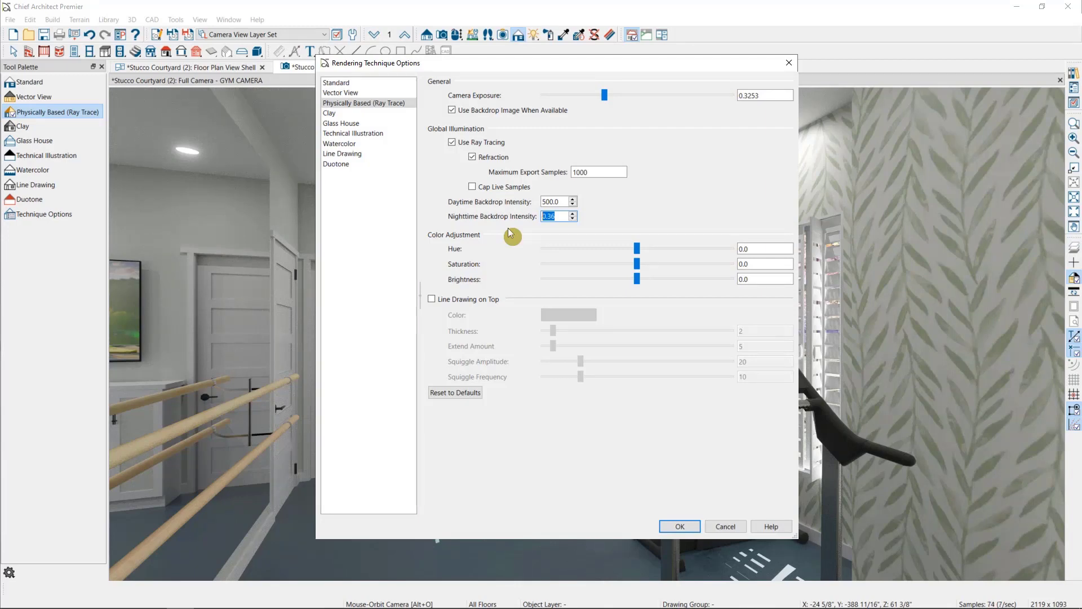
# Step: Try raising the Saturation slider, then return saturation to 0
pyautogui.click(763, 249)
pyautogui.click(765, 265)
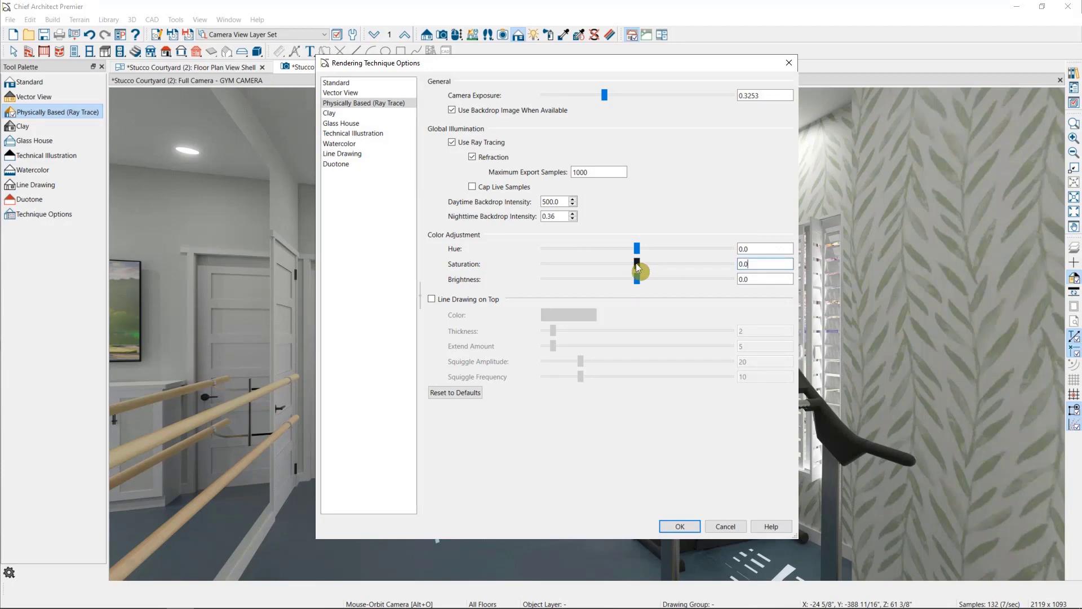
pyautogui.moveTo(642, 265); pyautogui.dragTo(692, 264)
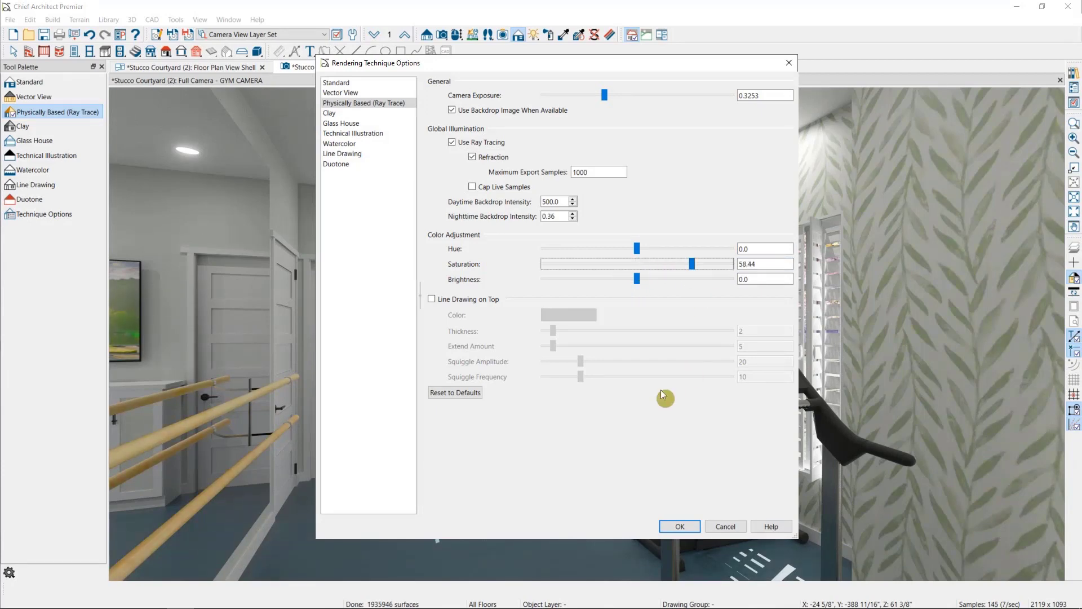
pyautogui.scroll(-1, 709, 265)
pyautogui.press('Tab')
pyautogui.write('0')
# Step: Set the colour Brightness to 100
pyautogui.click(769, 279)
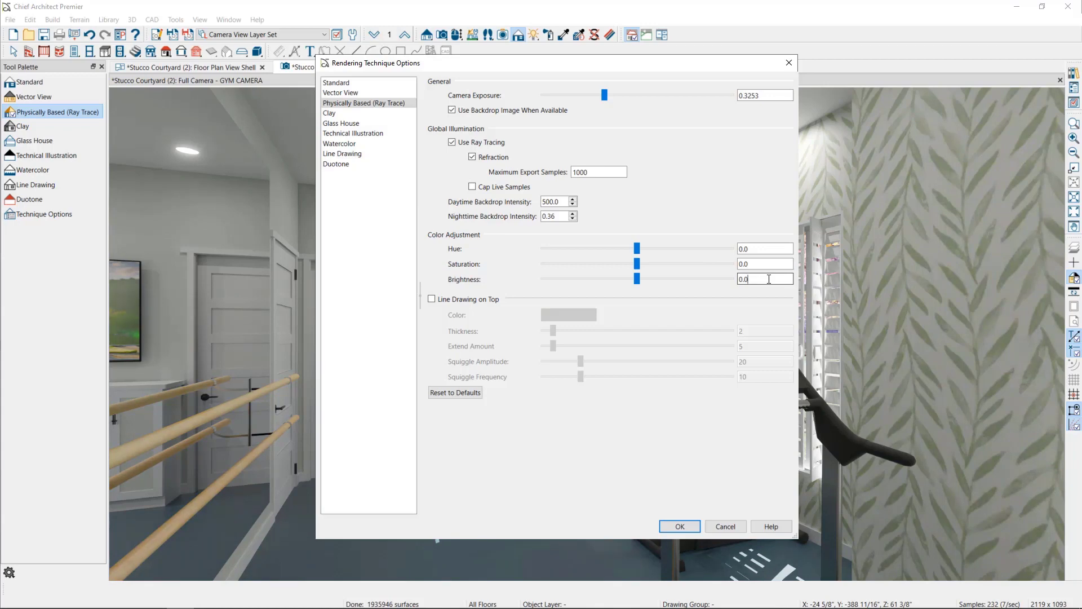
pyautogui.doubleClick(741, 279)
pyautogui.write('100')
pyautogui.press('Tab')
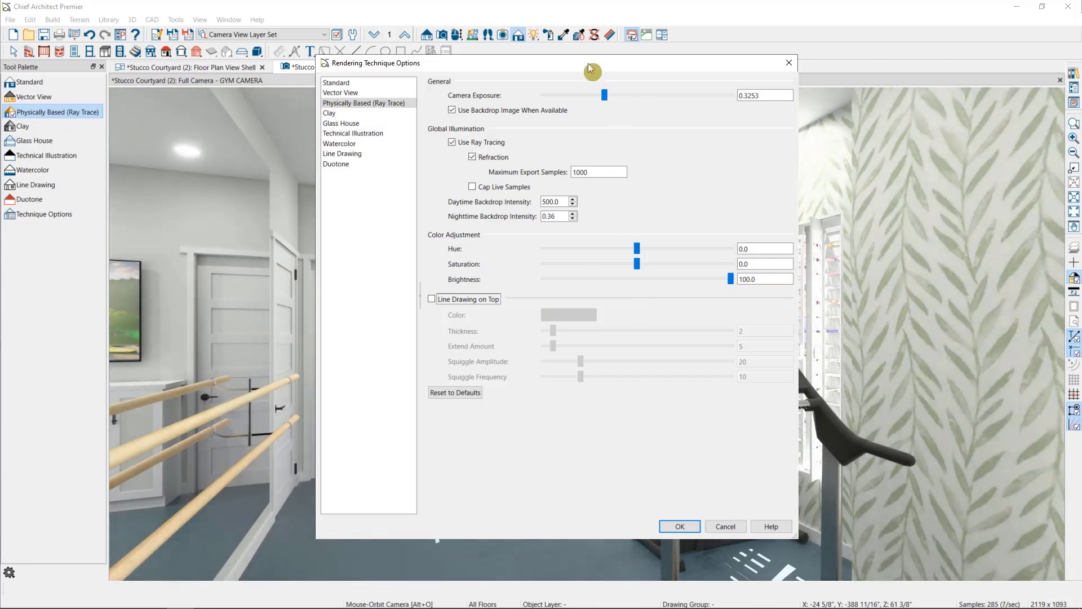
# Step: Drag Camera Exposure down to 0.2253 and apply the technique options
pyautogui.moveTo(588, 63); pyautogui.dragTo(472, 68)
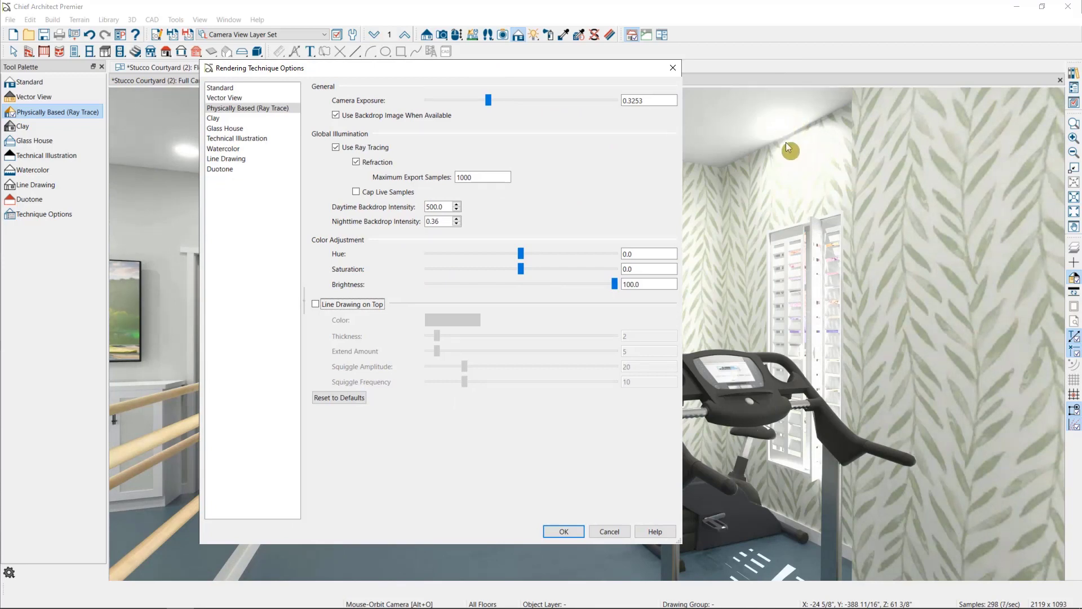
pyautogui.moveTo(483, 100); pyautogui.dragTo(469, 101)
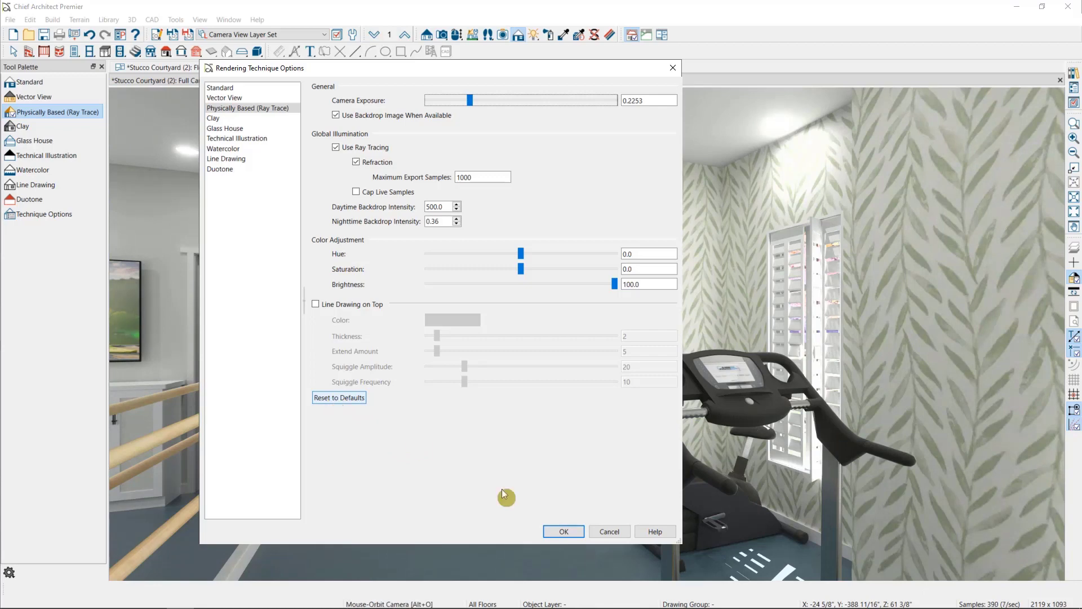
pyautogui.click(556, 530)
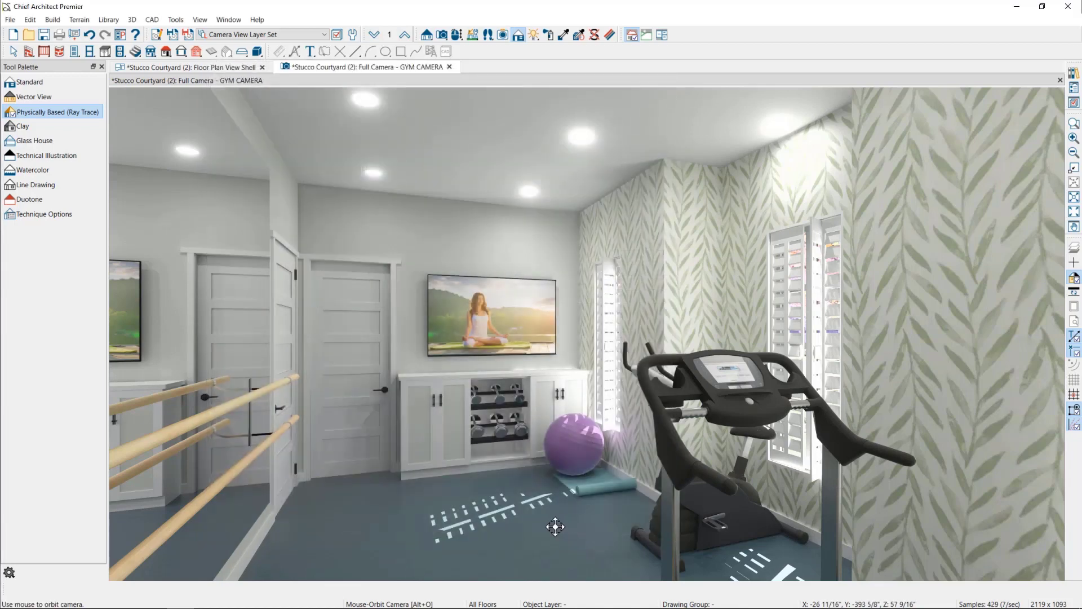
# Step: Export the gym view as a 2201 × 1080, 100 pixels/inch picture into Renderings
pyautogui.click(11, 19)
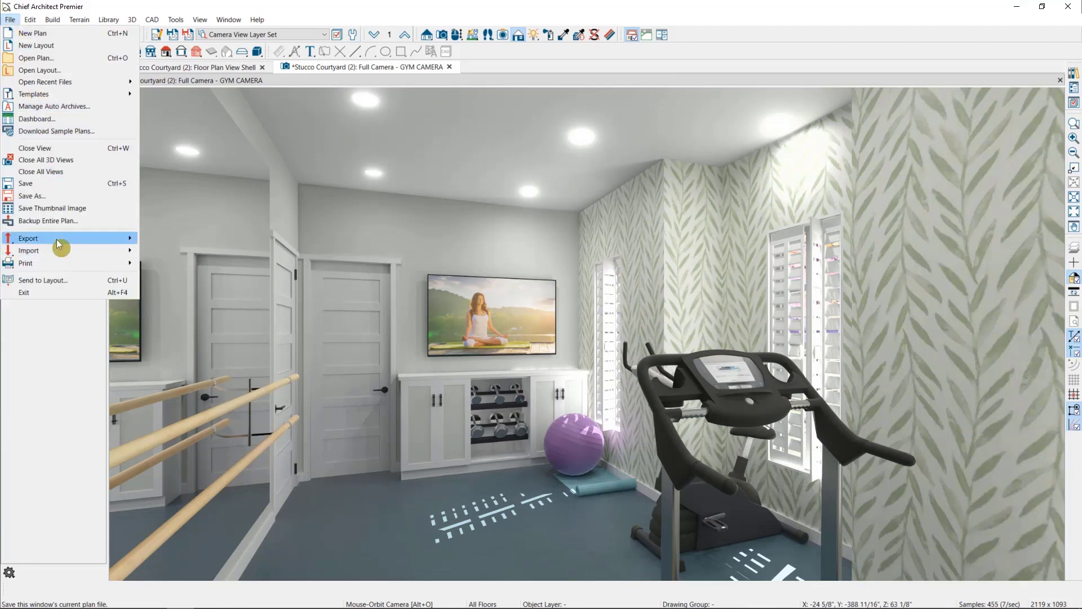
pyautogui.moveTo(57, 239)
pyautogui.click(237, 275)
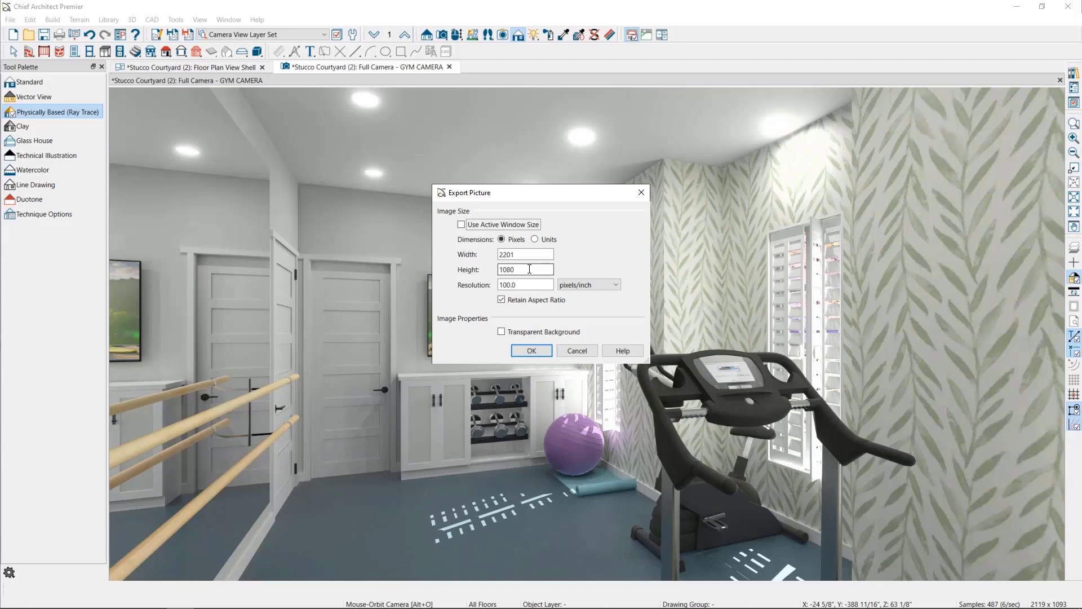
pyautogui.click(526, 285)
pyautogui.click(536, 350)
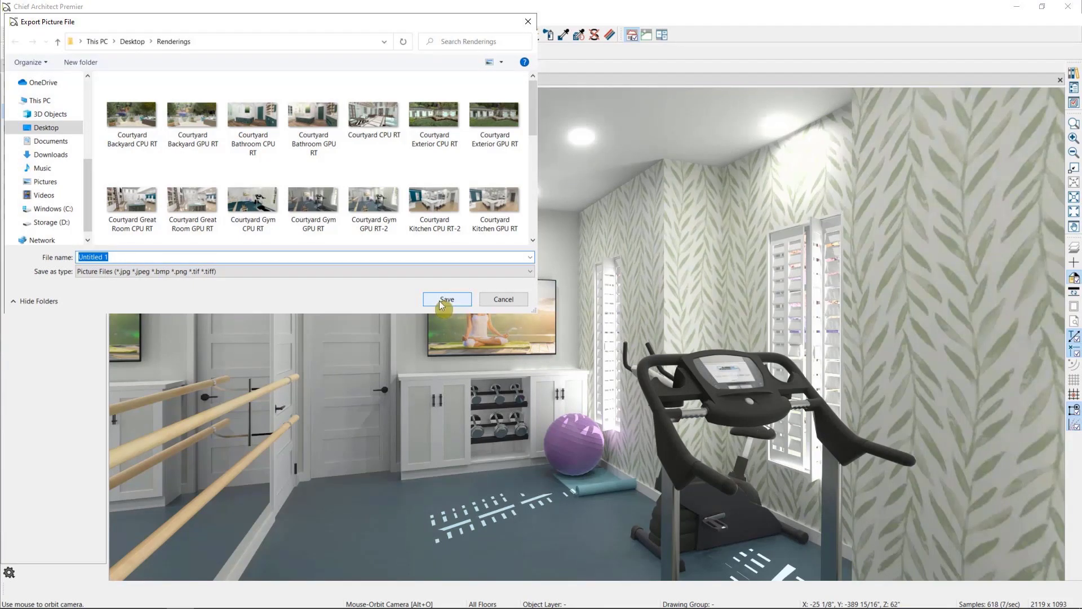
pyautogui.click(440, 301)
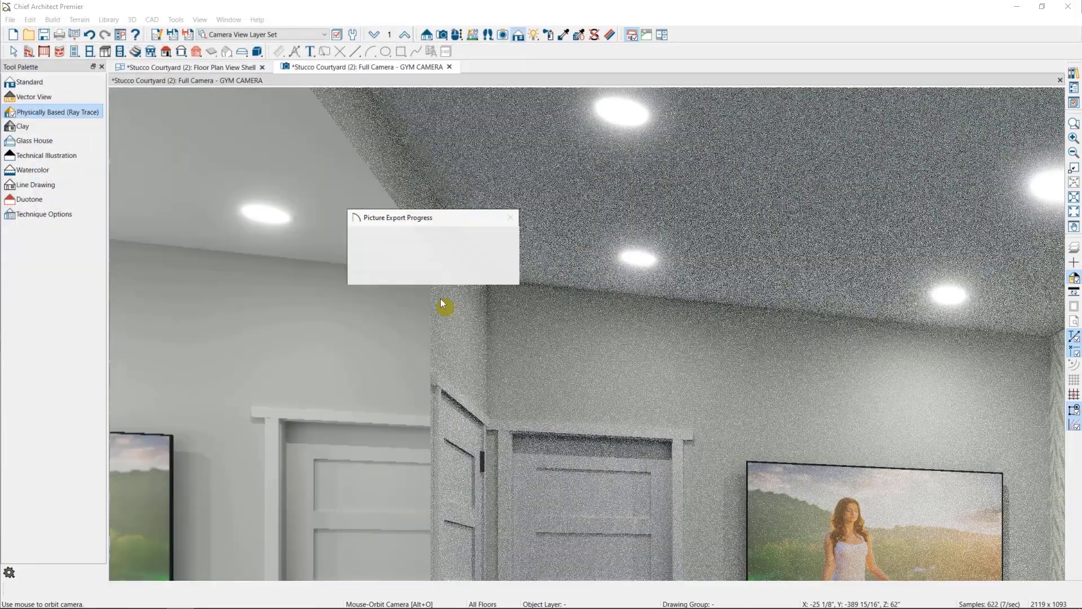